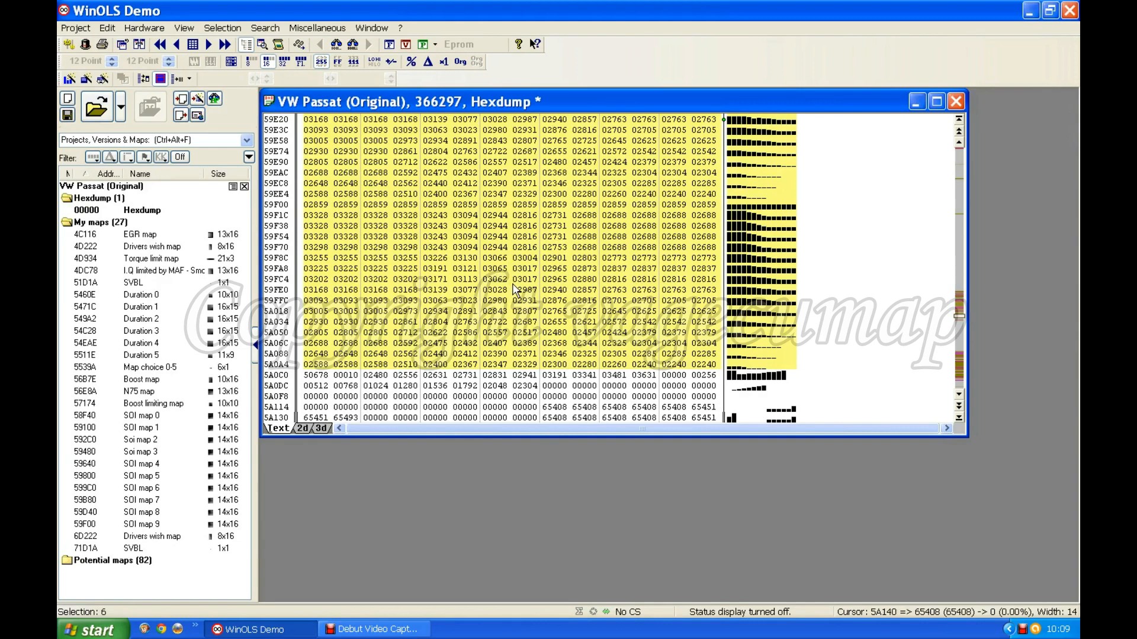
Create a map from the ten hexdump values 00000 to 02304, starting at address 5A0D8 after SOI map 9
scroll(513, 286, down, 3)
scroll(511, 282, down, 3)
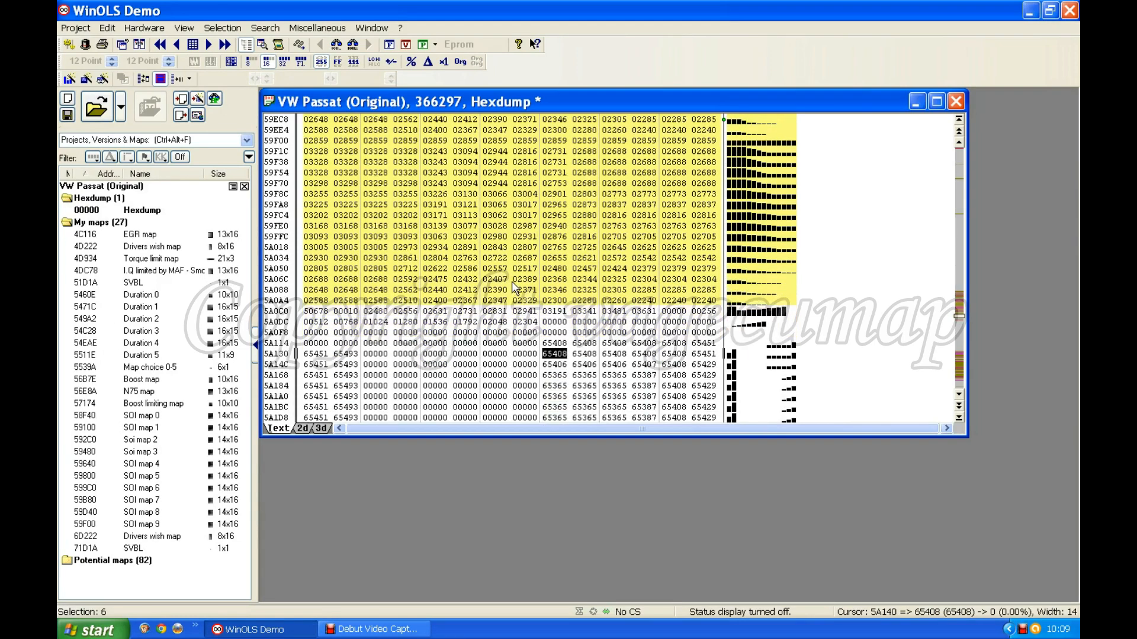
scroll(529, 217, down, 2)
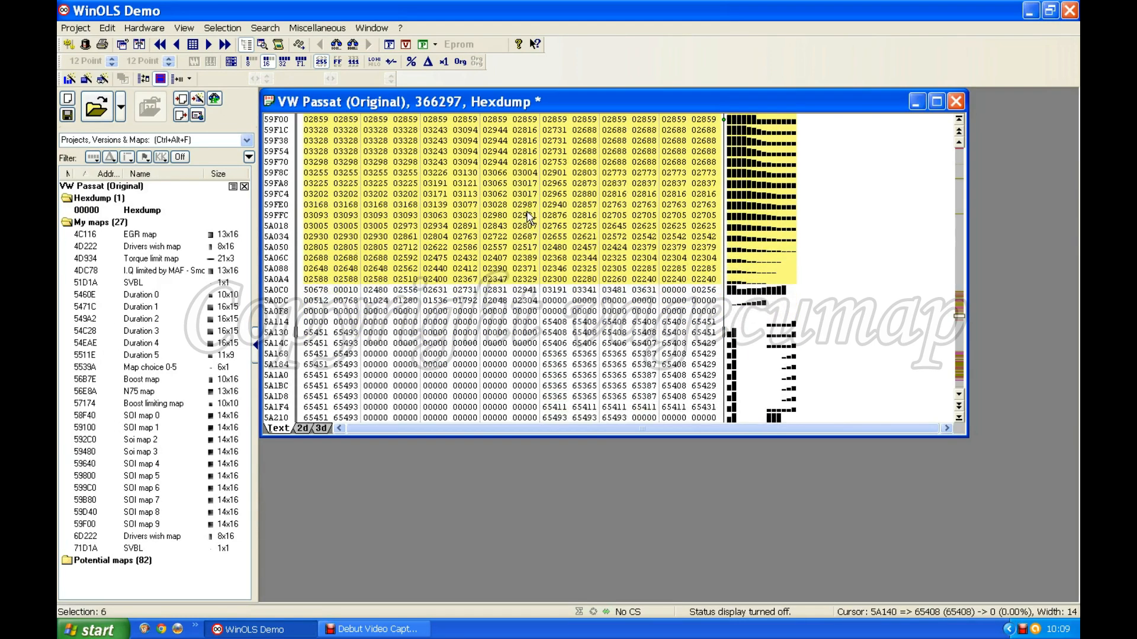
scroll(531, 217, down, 1)
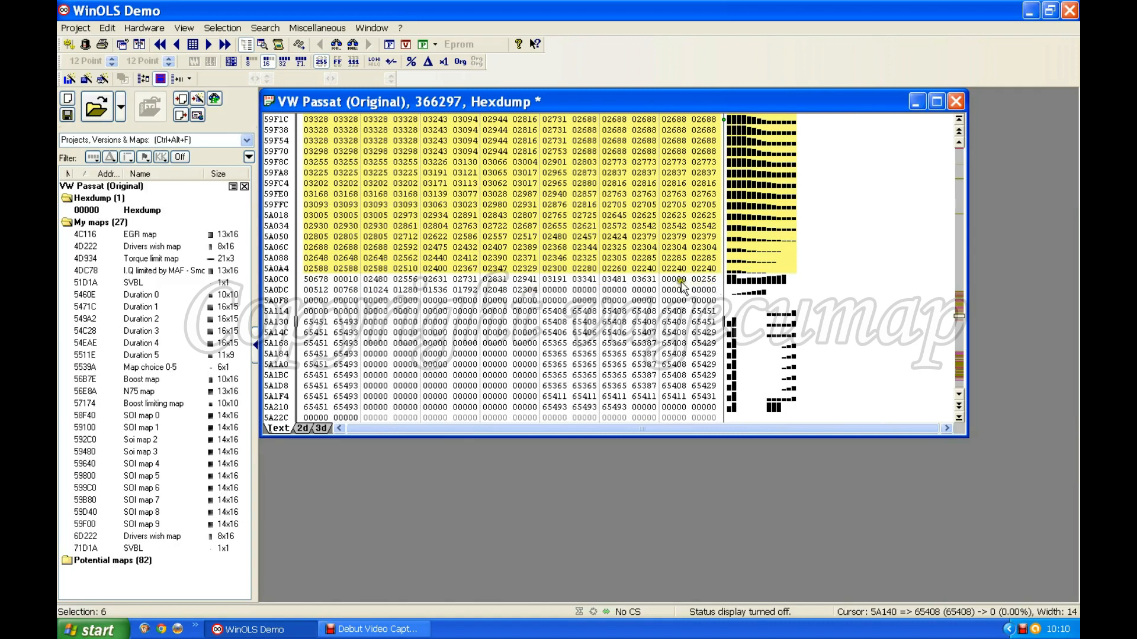
drag(675, 279, 532, 290)
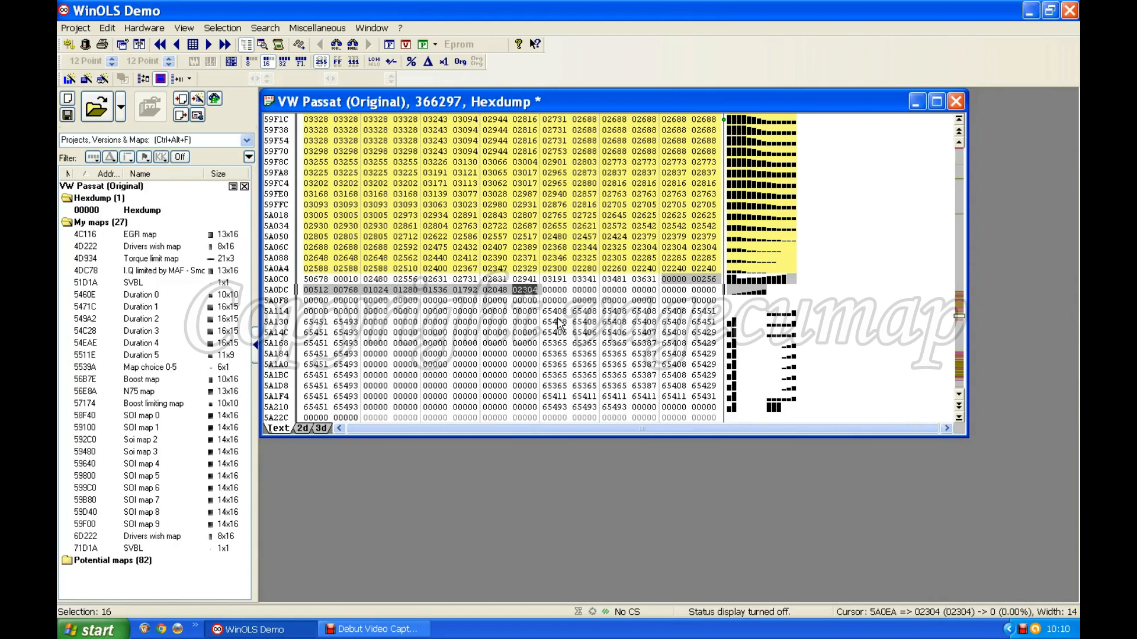
click(529, 313)
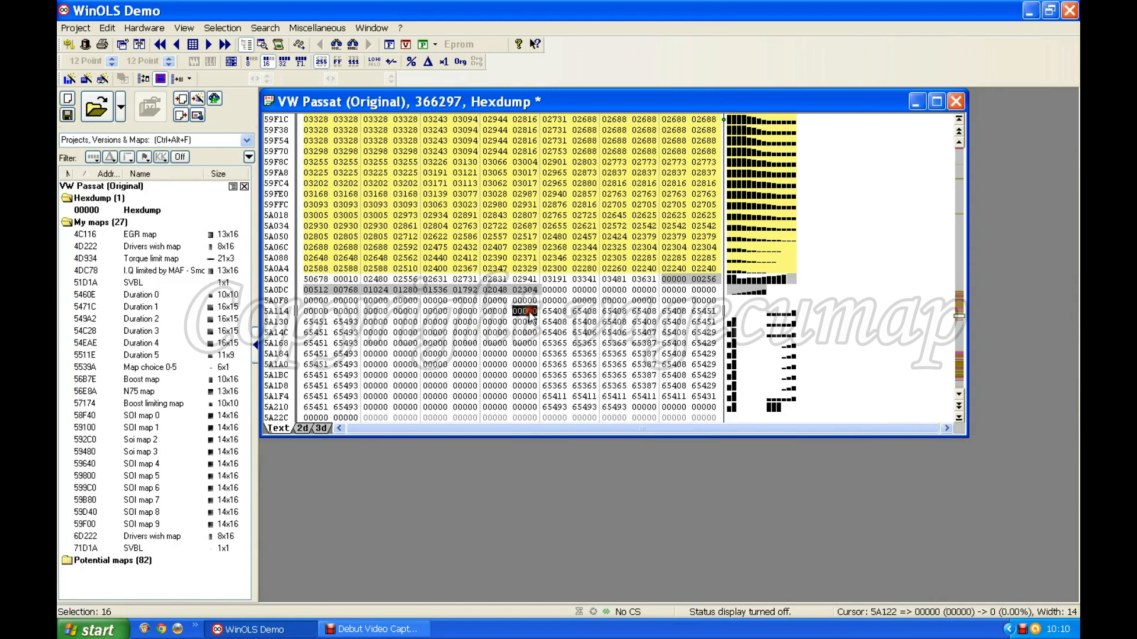
click(529, 312)
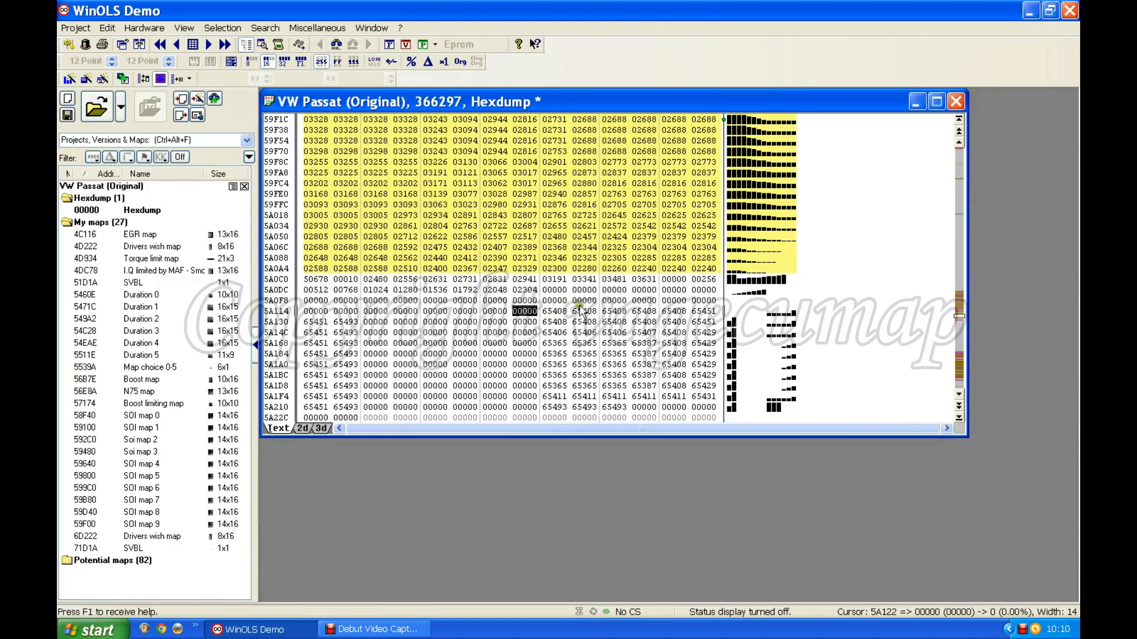
drag(674, 279, 522, 288)
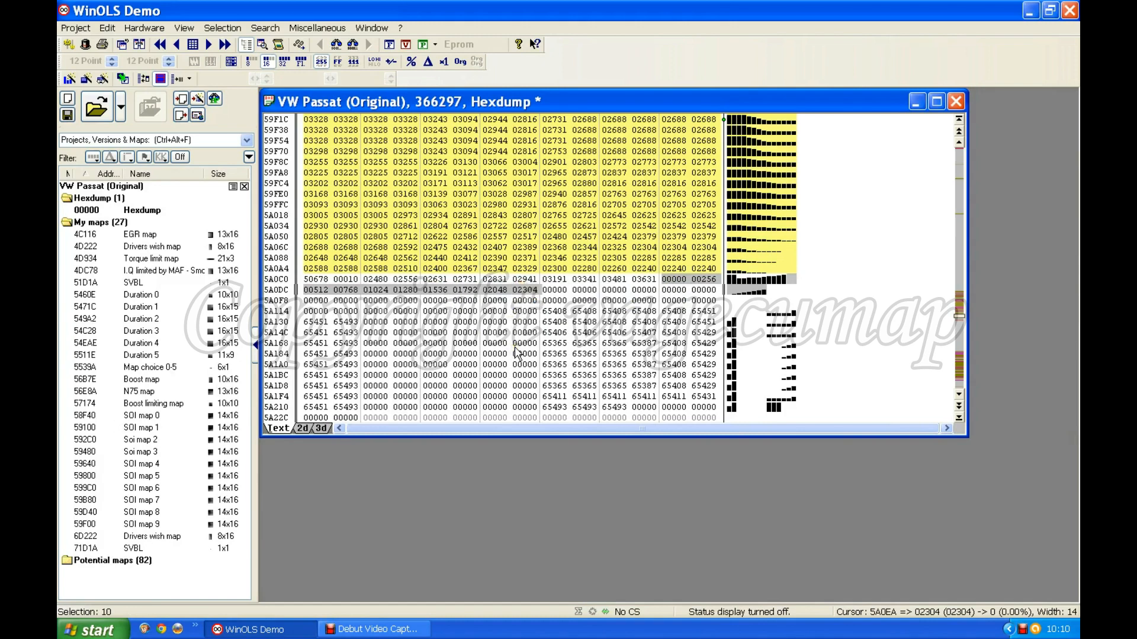
key(k)
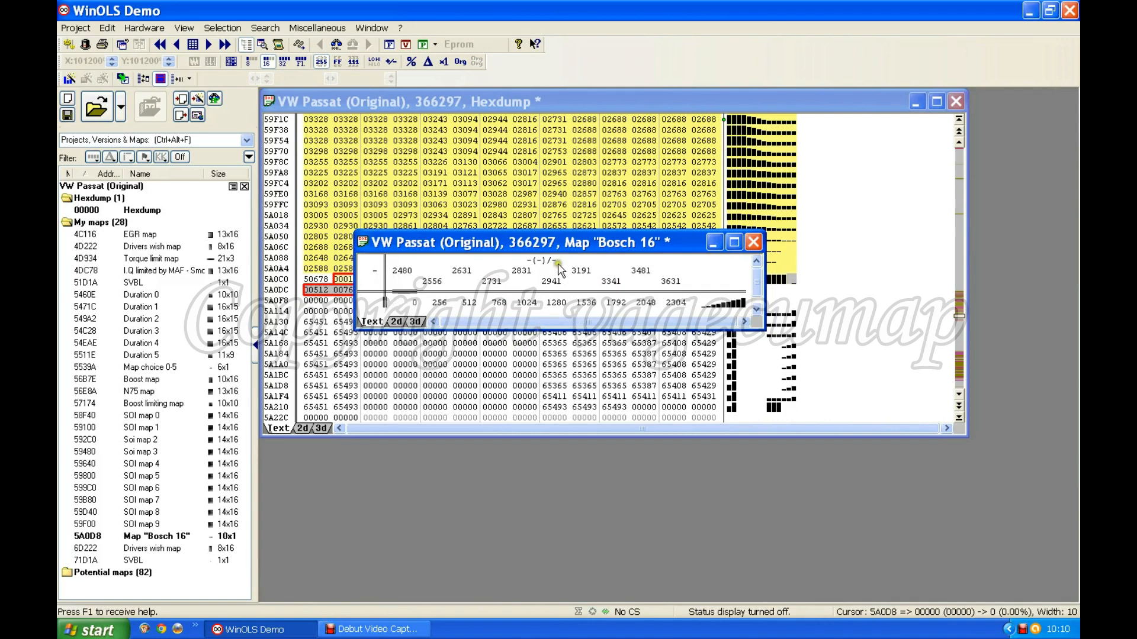
drag(563, 238, 567, 324)
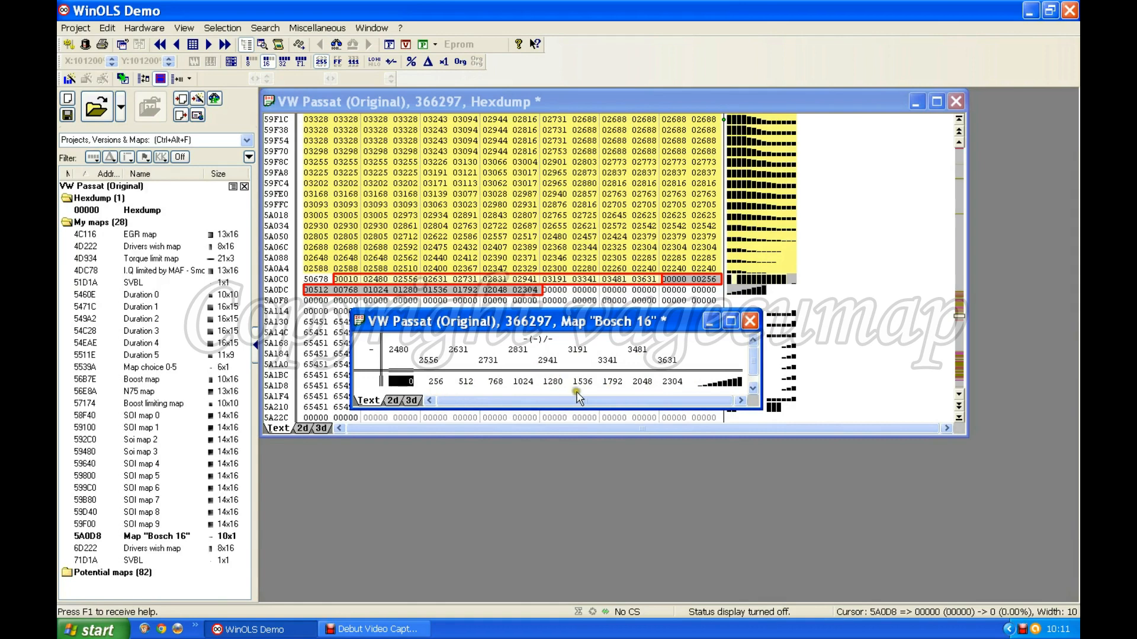
Give the new ten-column map the description "Map choice 0-9" and a value factor of 0.00390625
double_click(519, 382)
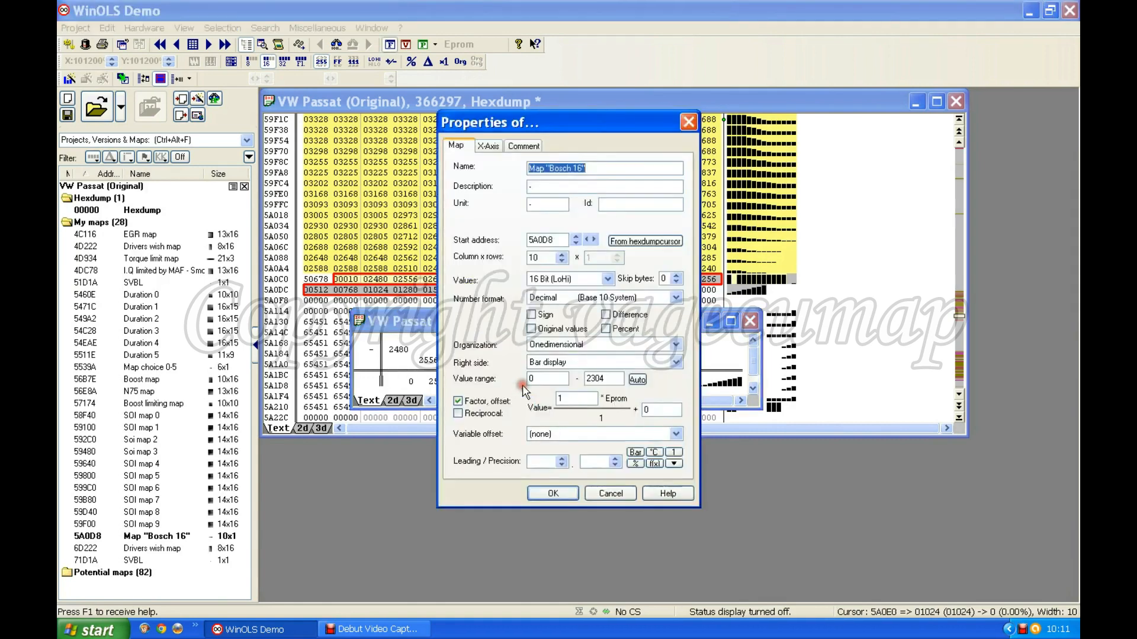
click(534, 188)
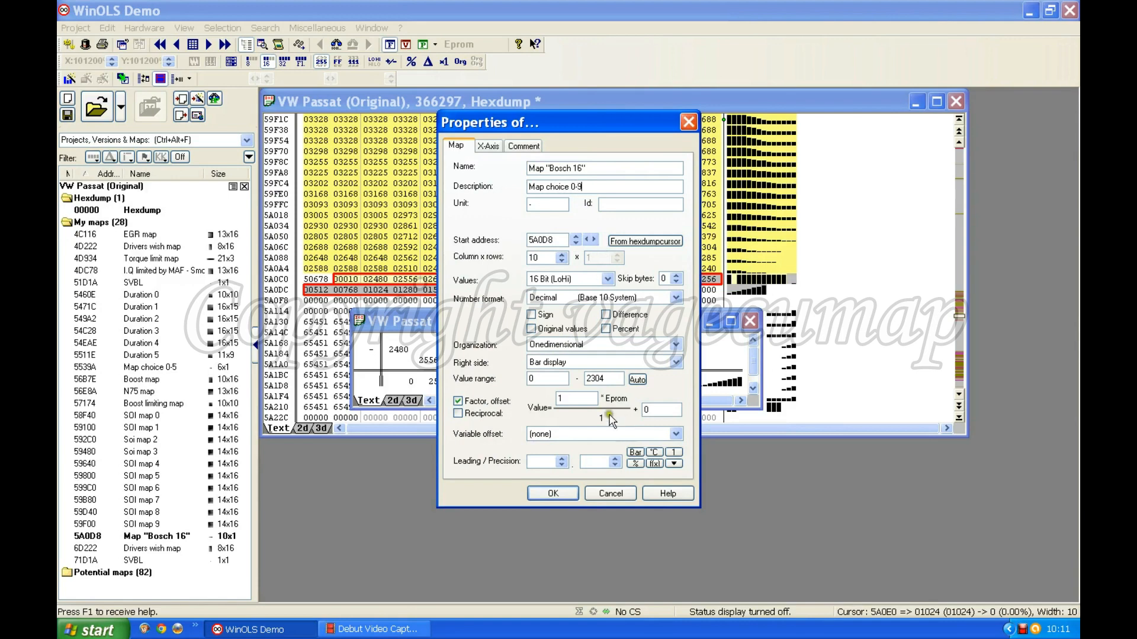
drag(573, 399, 528, 403)
text(0)
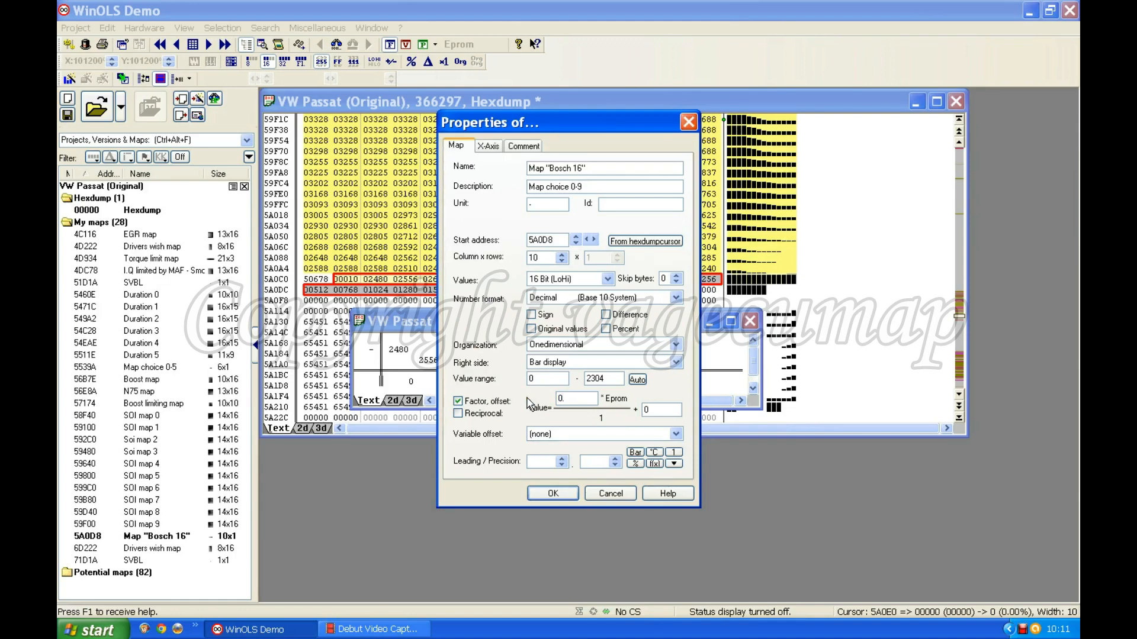
text(.00390625)
click(553, 493)
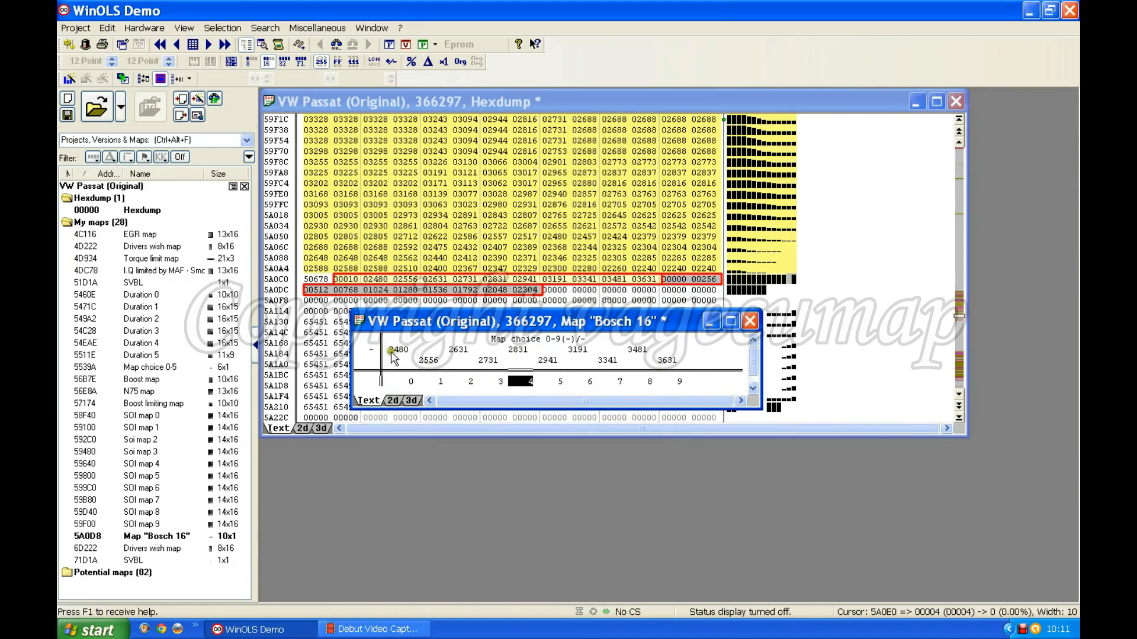
Scale the map's x-axis with factor 0.1, offset -273.1 and precision 1
double_click(448, 355)
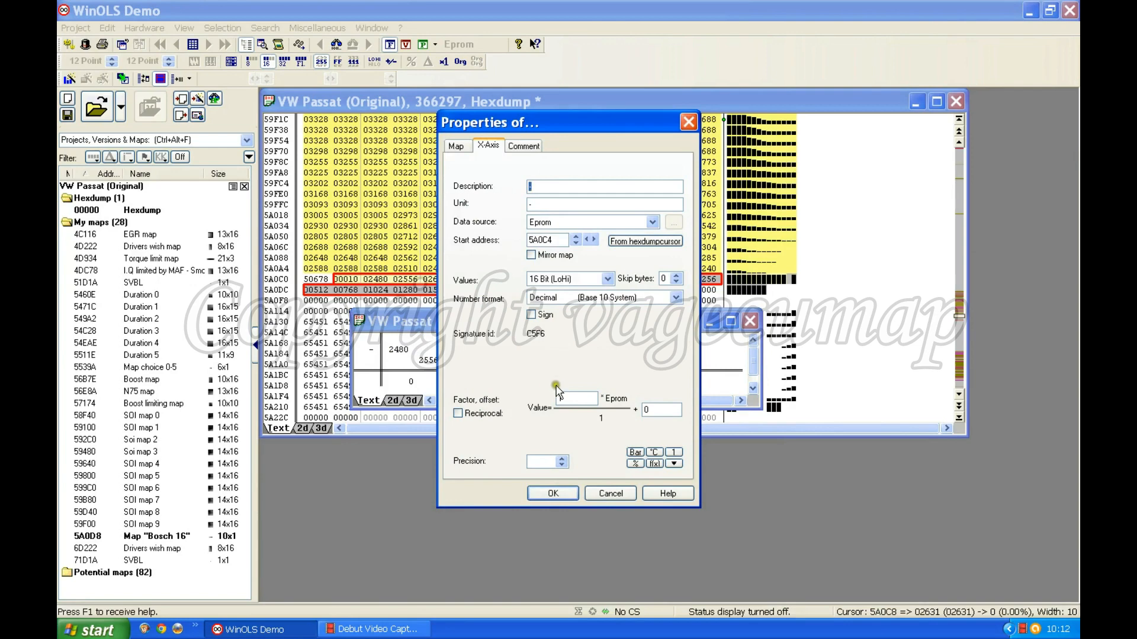
double_click(572, 398)
text(0.1)
click(562, 462)
drag(553, 122, 874, 129)
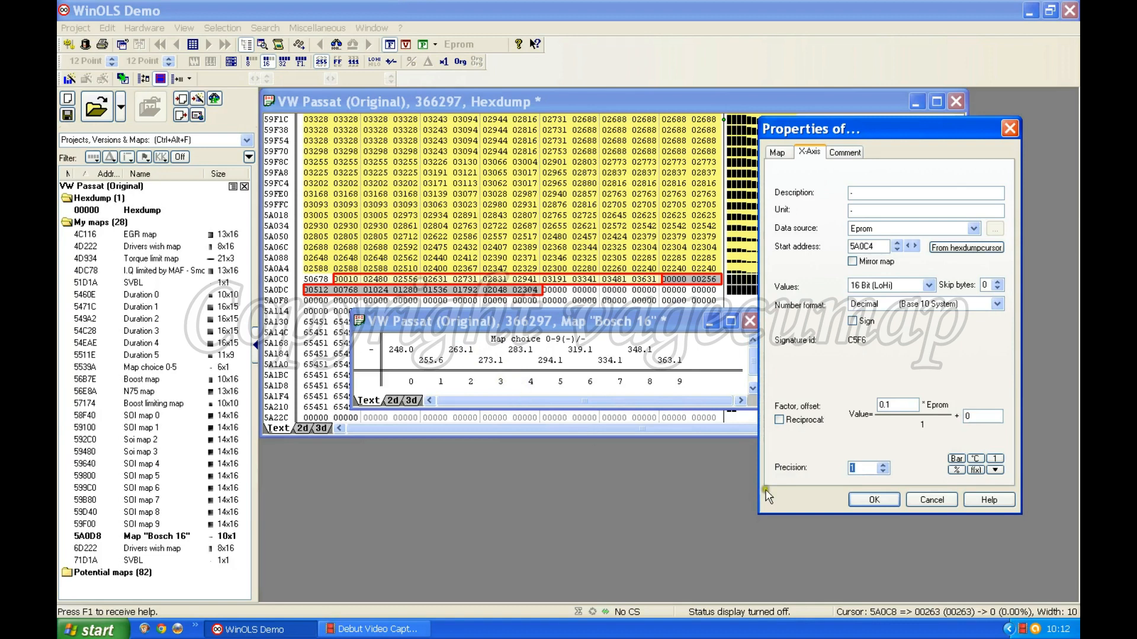
drag(980, 416, 918, 416)
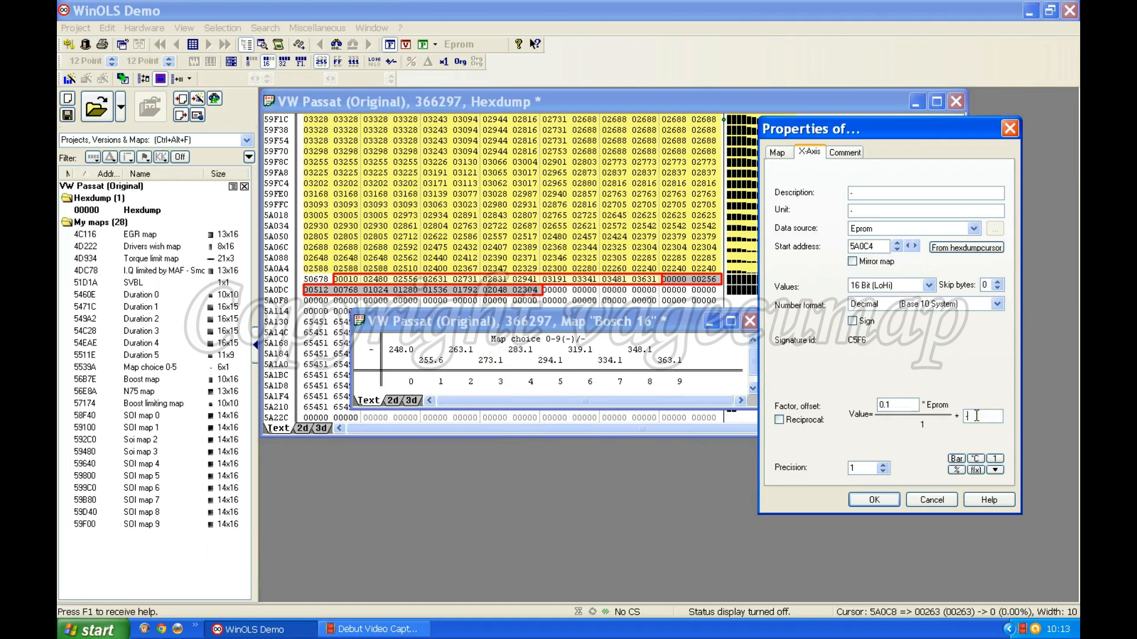
text(73.1)
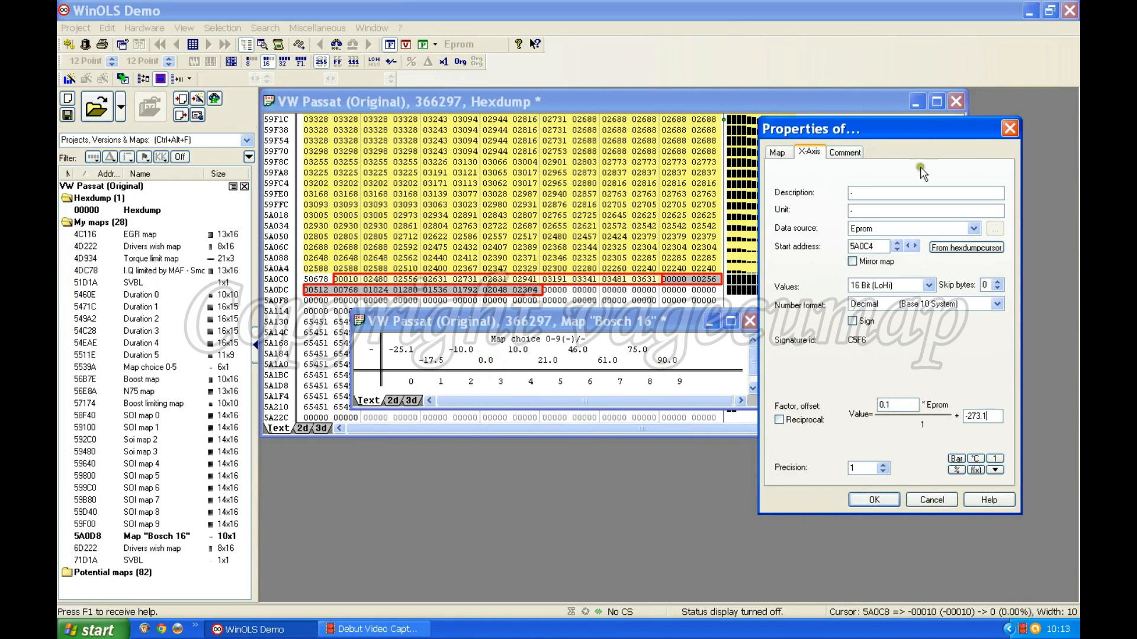
Describe the x-axis as "Temperature" with unit C and apply the axis properties
double_click(865, 193)
text(Temperature)
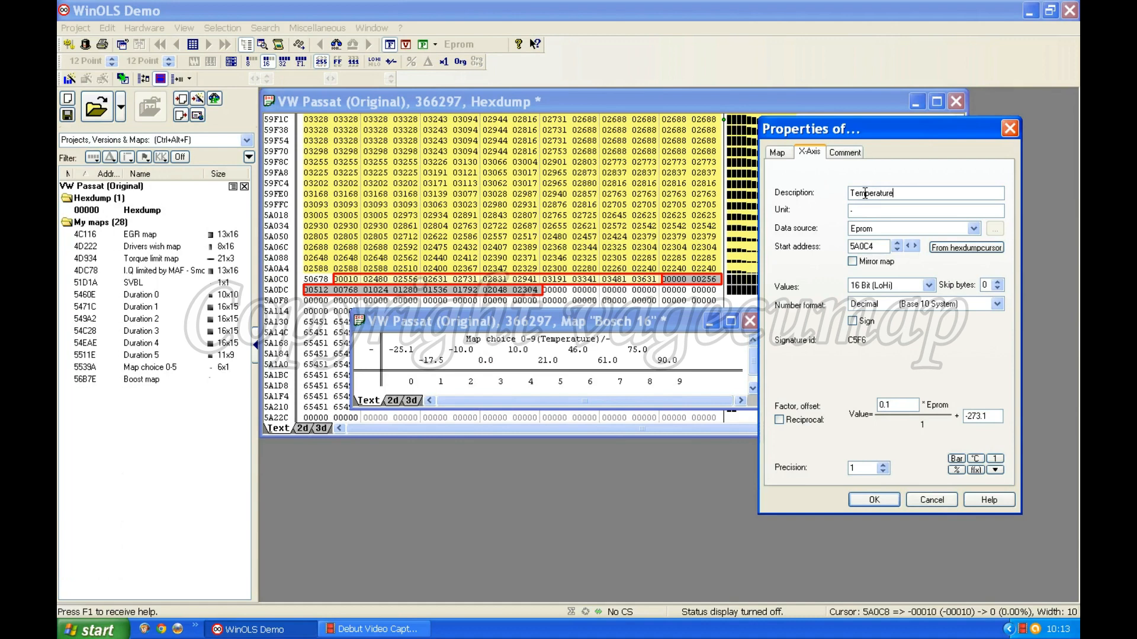
double_click(861, 210)
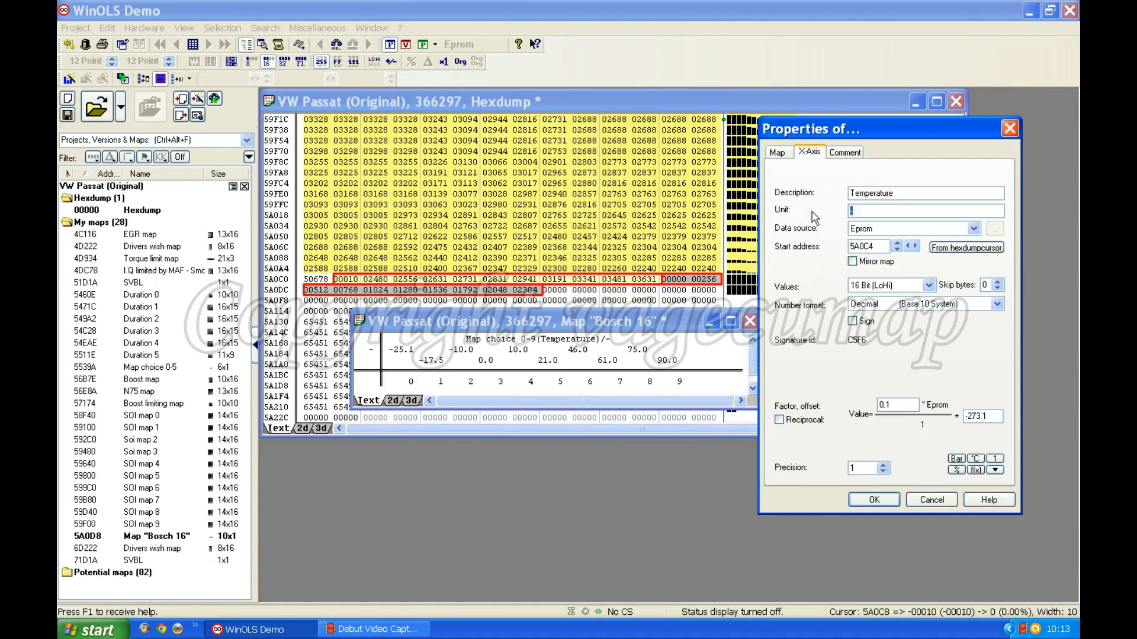
text(C)
click(874, 500)
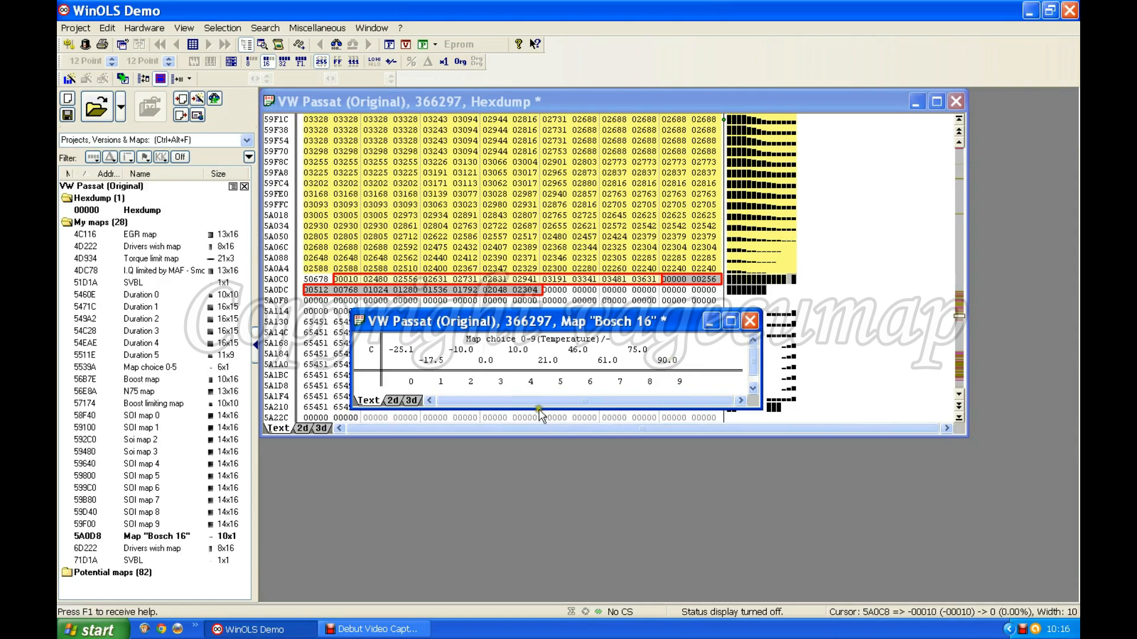
Rename the map as "SOI map choice 0-9" and close its window to return to the hexdump
click(513, 383)
double_click(513, 382)
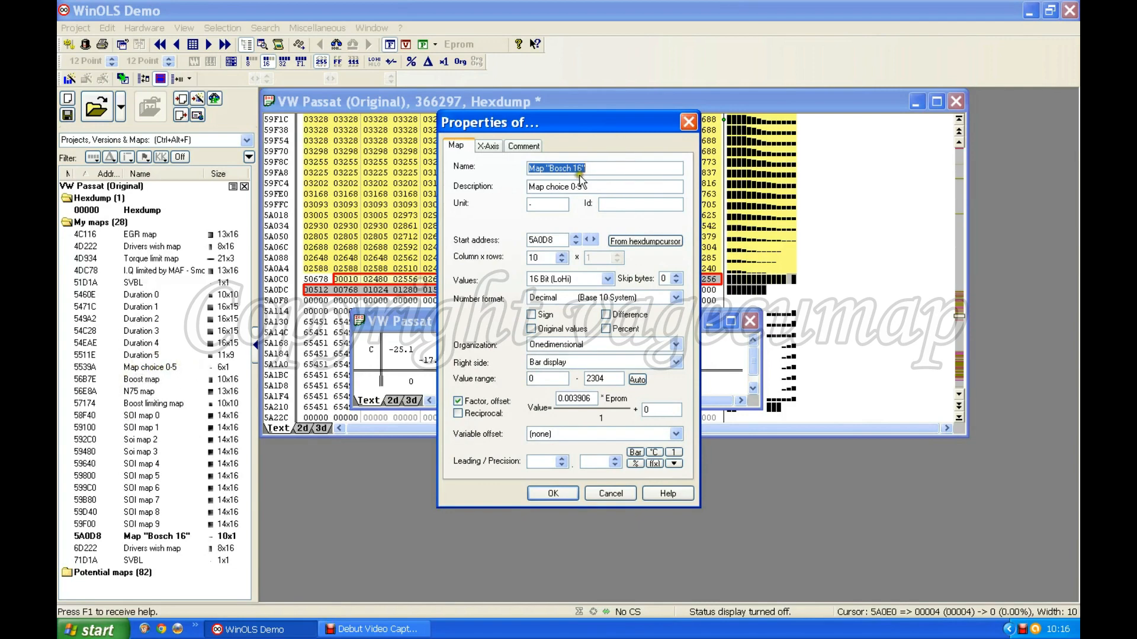
drag(590, 168, 468, 171)
text(SOI)
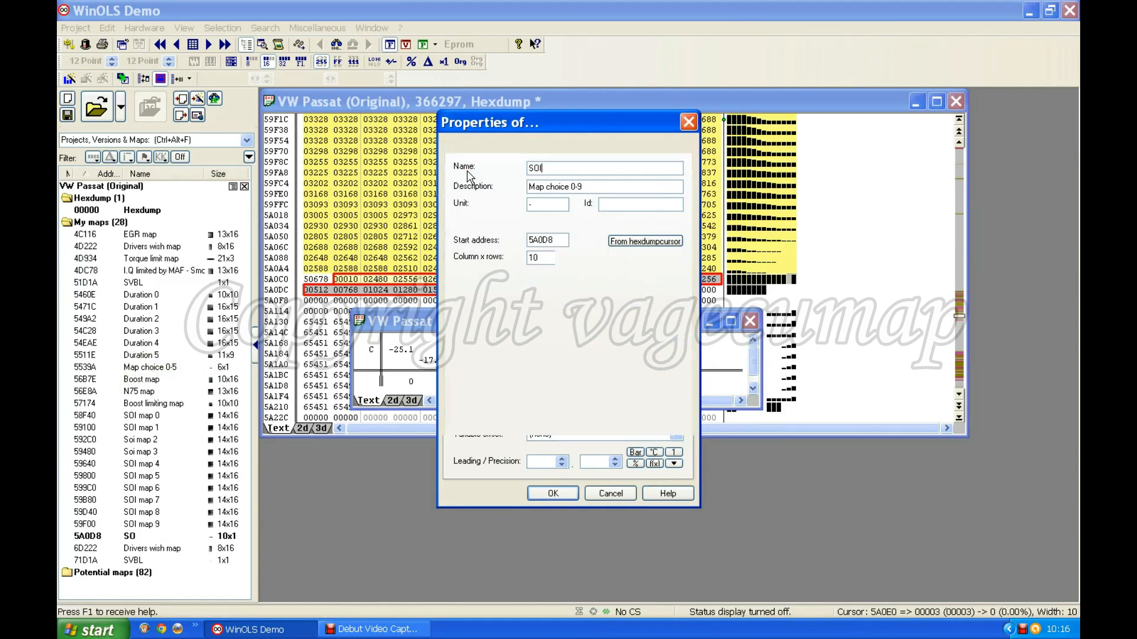
text( map choice)
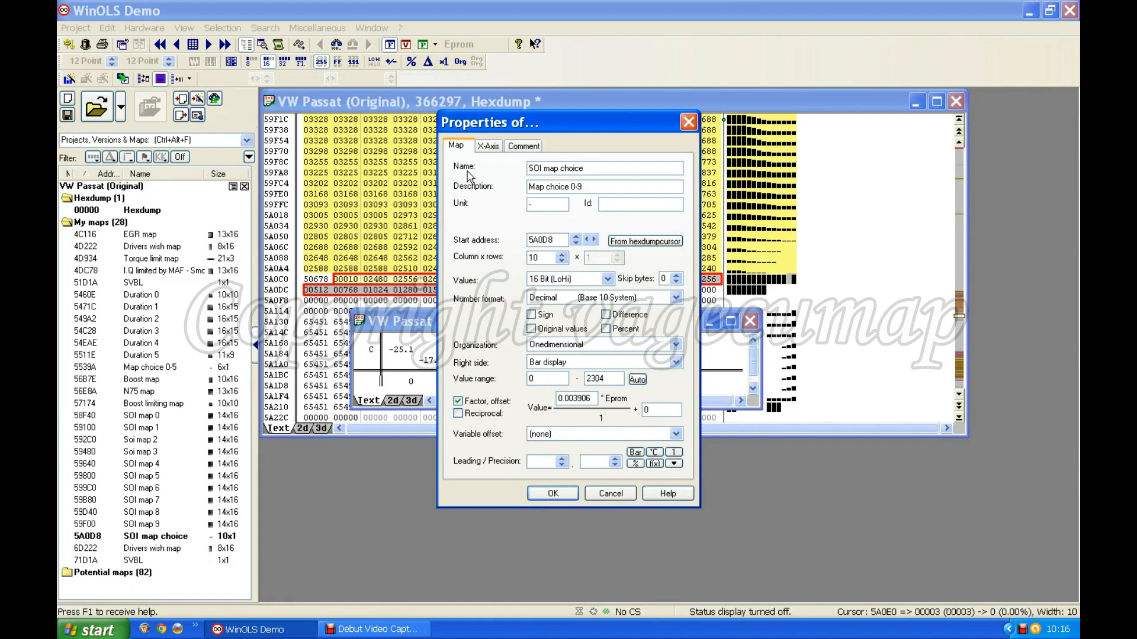
text( 0-9)
click(553, 493)
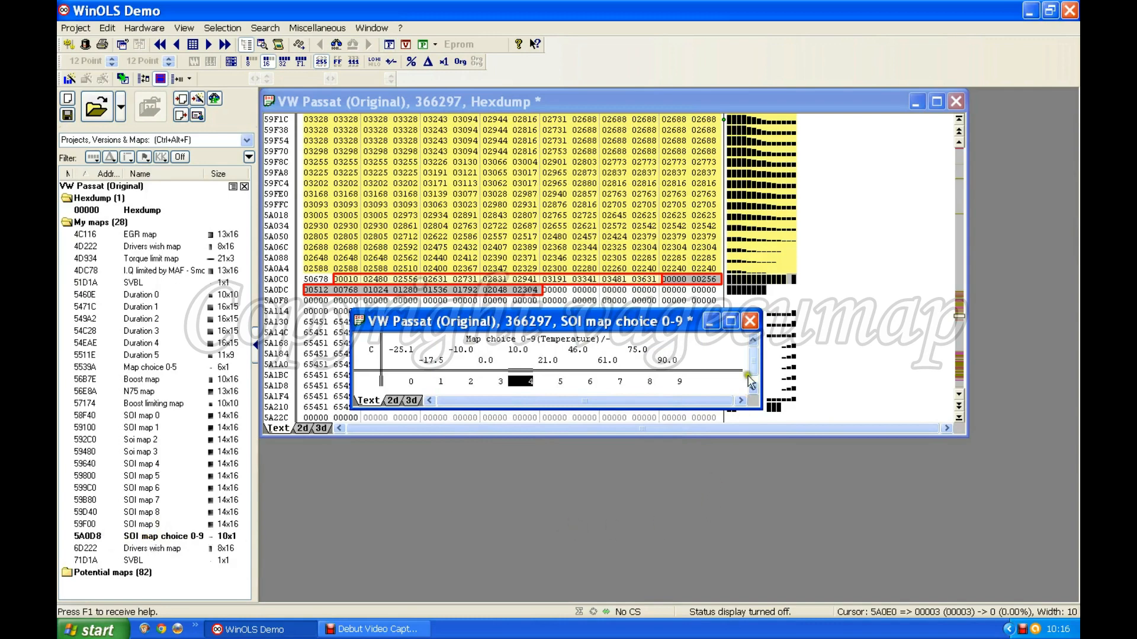
click(750, 322)
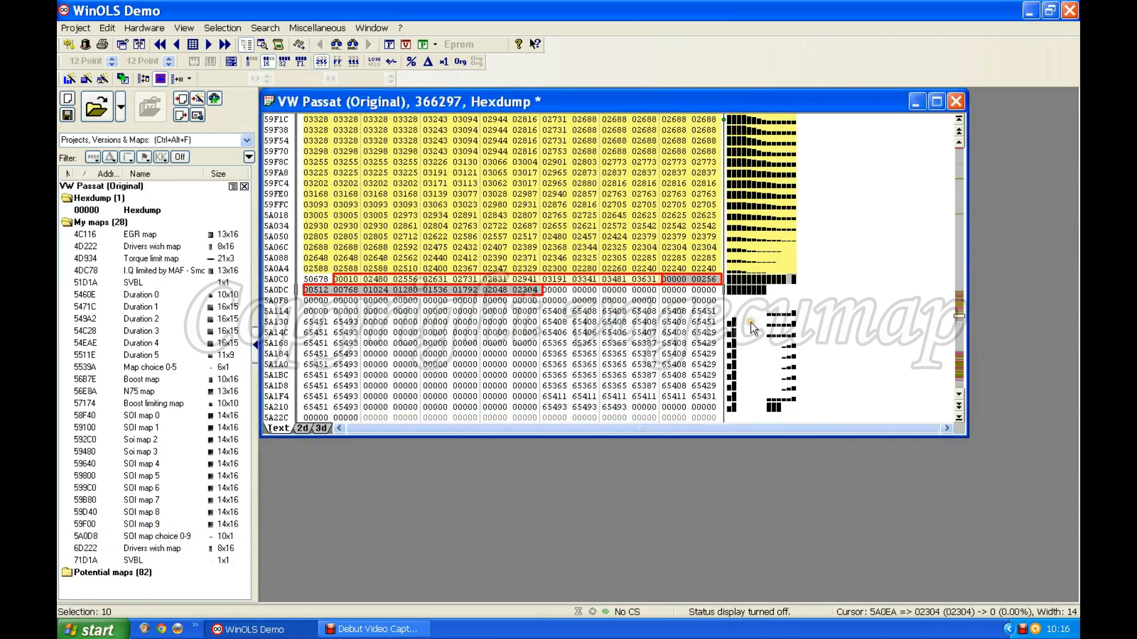
click(686, 282)
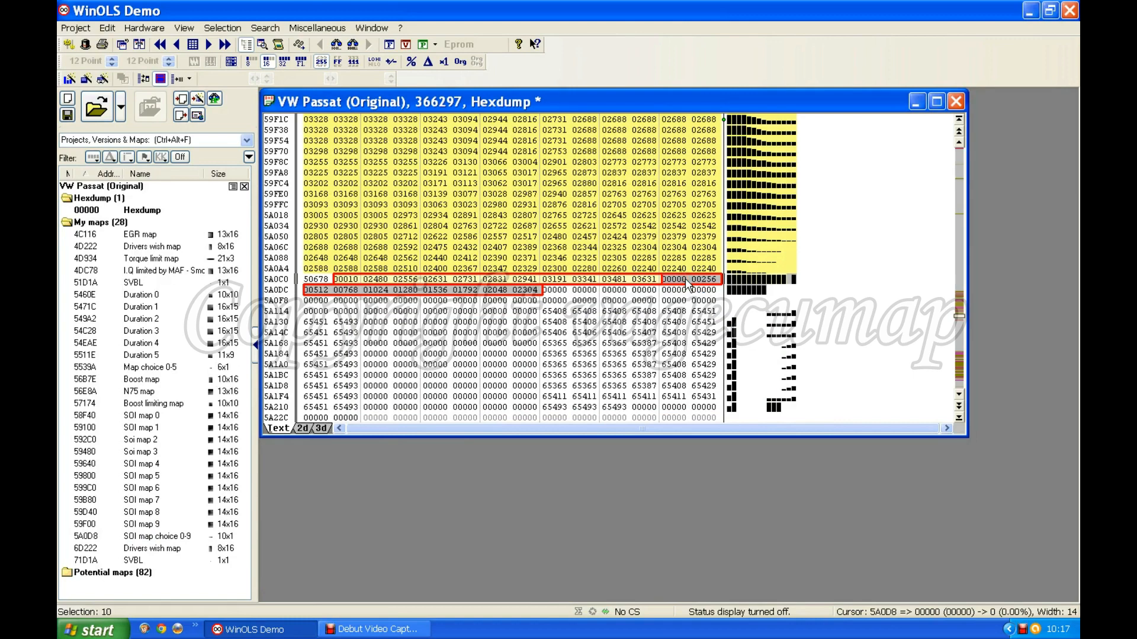